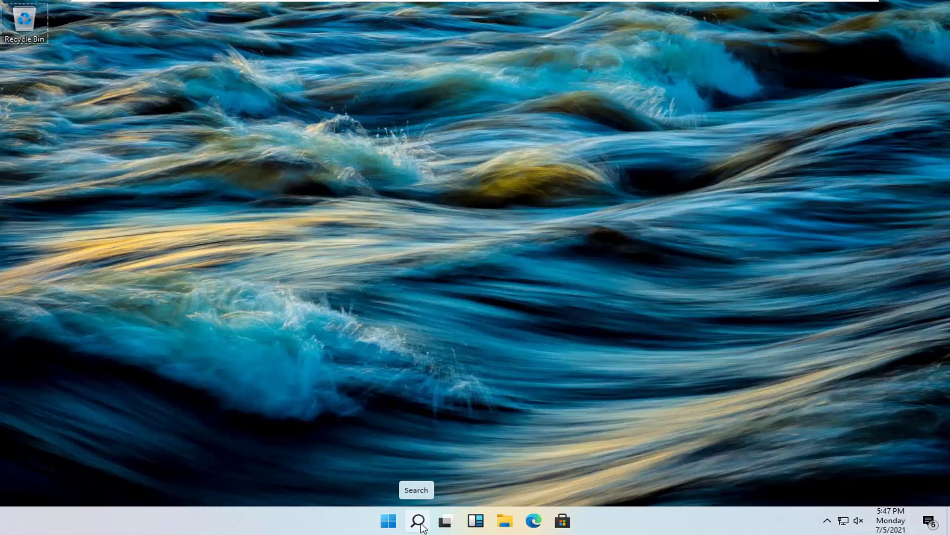
Search for cmd and run Command Prompt as administrator
left_click(420, 526)
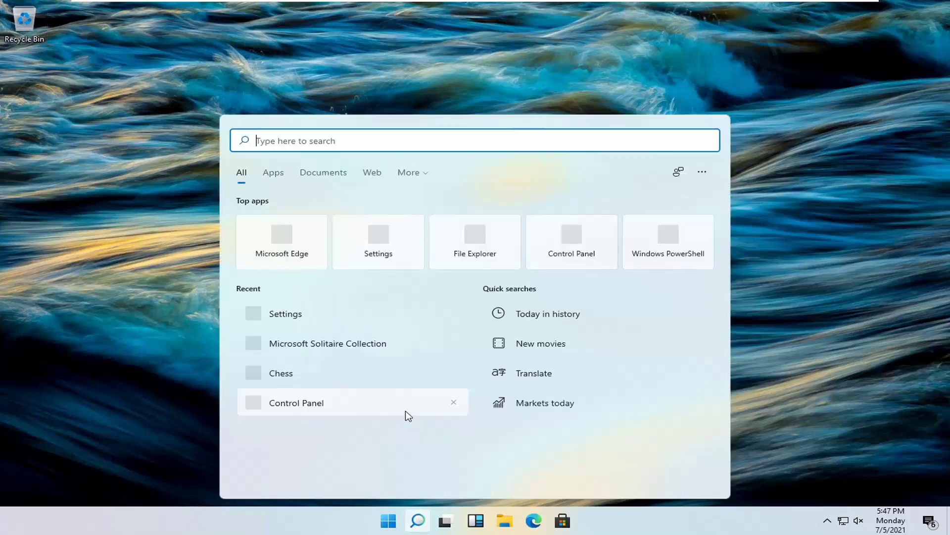
type("cmd")
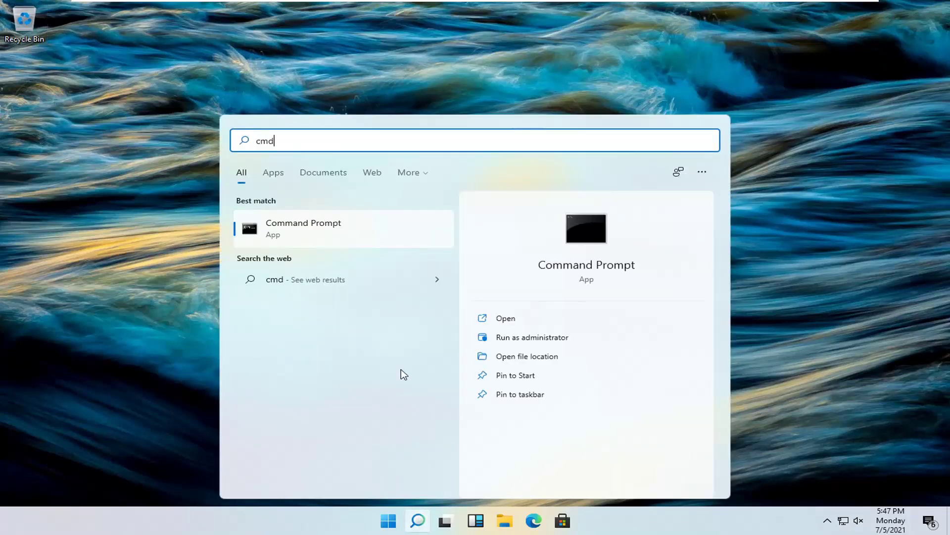
right_click(324, 236)
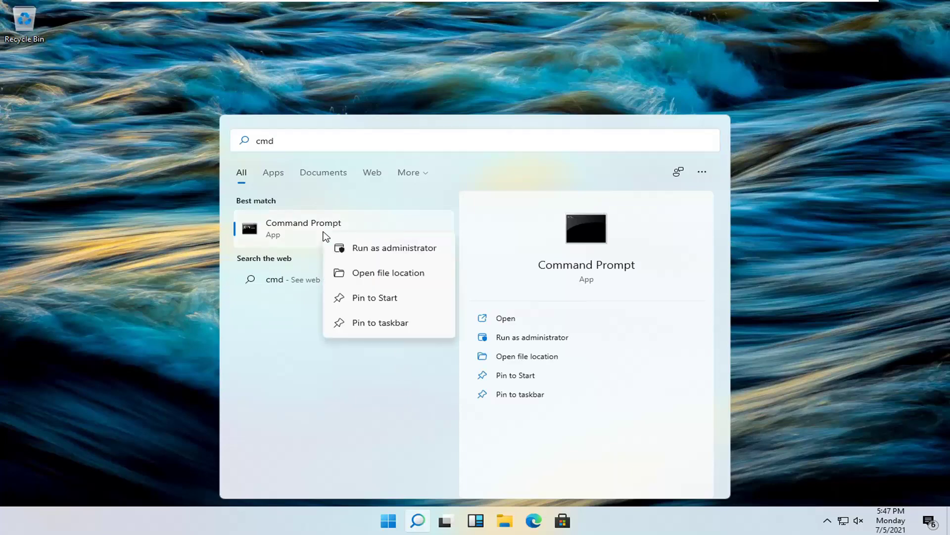
left_click(368, 249)
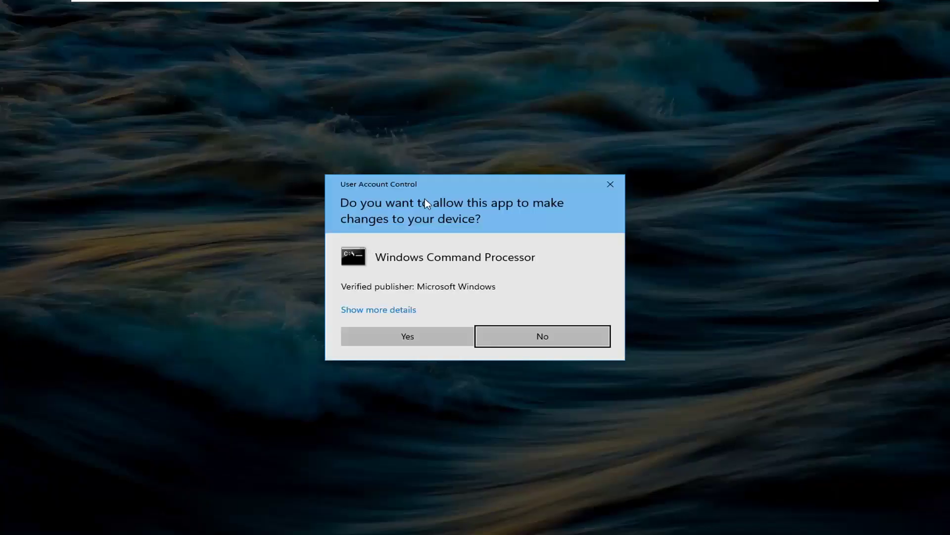
Approve the UAC prompt and run 'netsh winsock reset' in the elevated Command Prompt
left_click(430, 339)
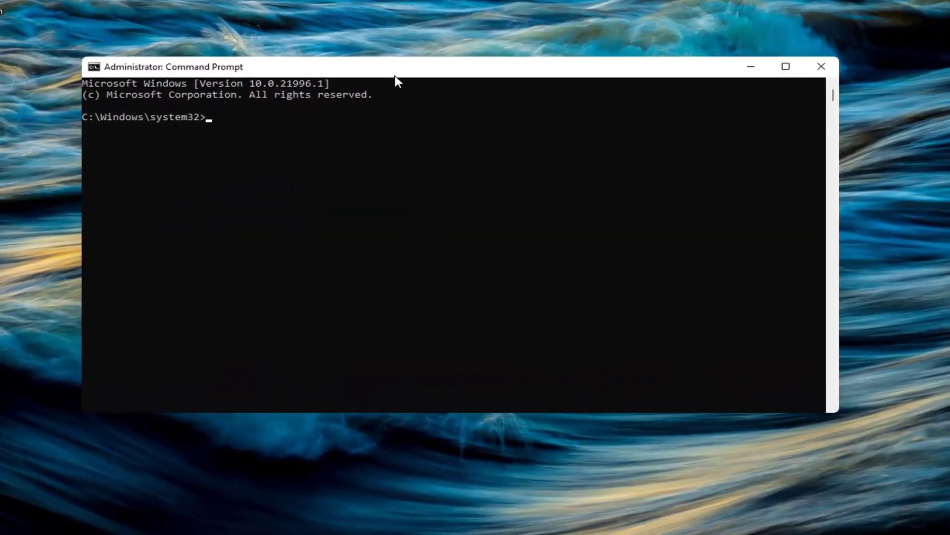
type("netsh")
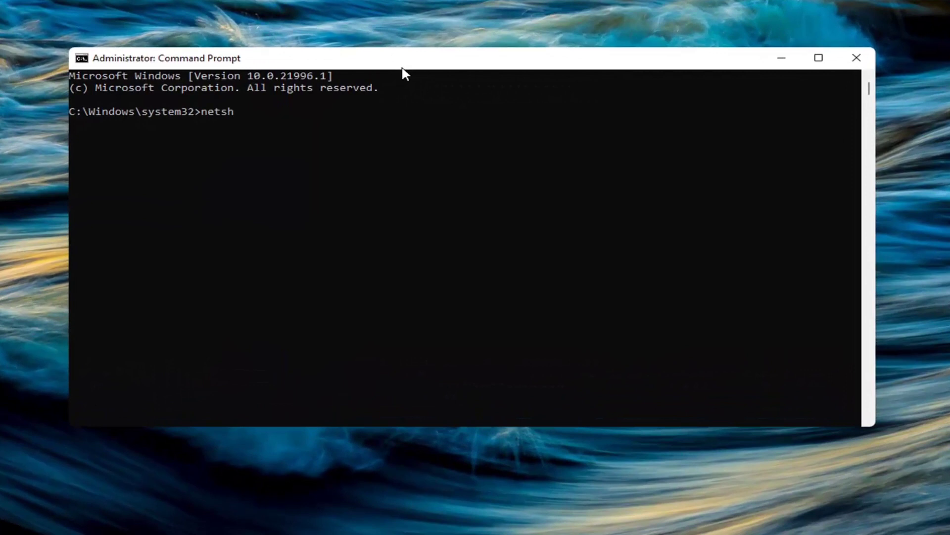
type(" wi")
type("nsock re")
type("set")
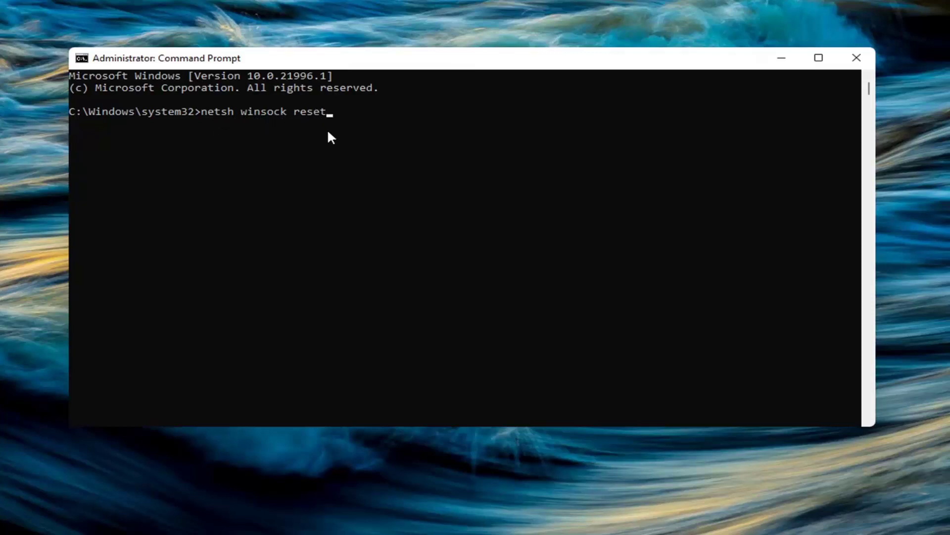
key("Return")
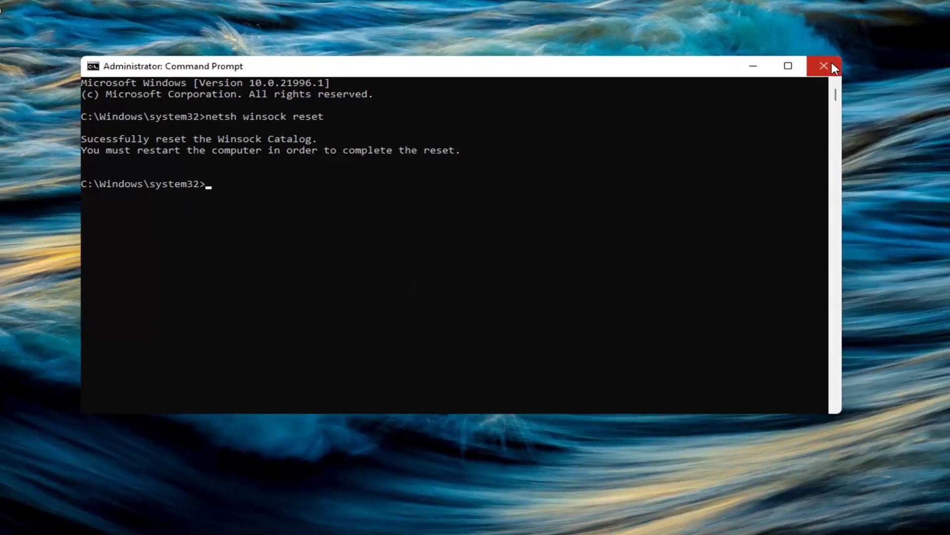
Close Command Prompt and restart the PC from the Start menu's shut down options
left_click(856, 57)
right_click(388, 520)
mouse_move(373, 479)
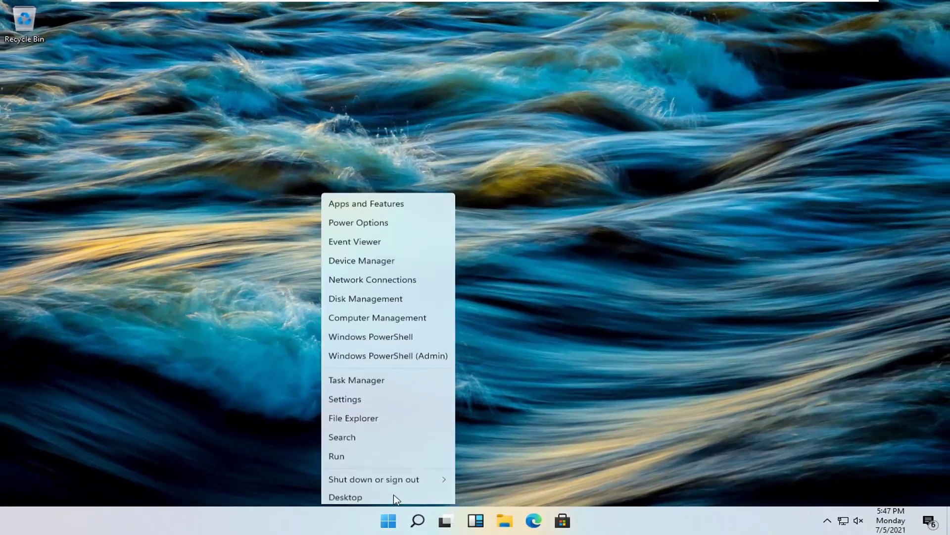
left_click(474, 490)
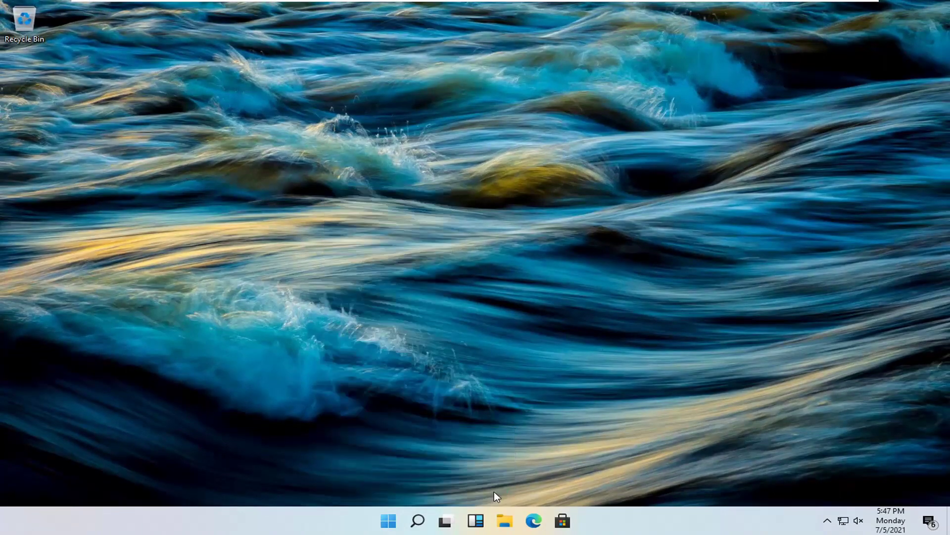